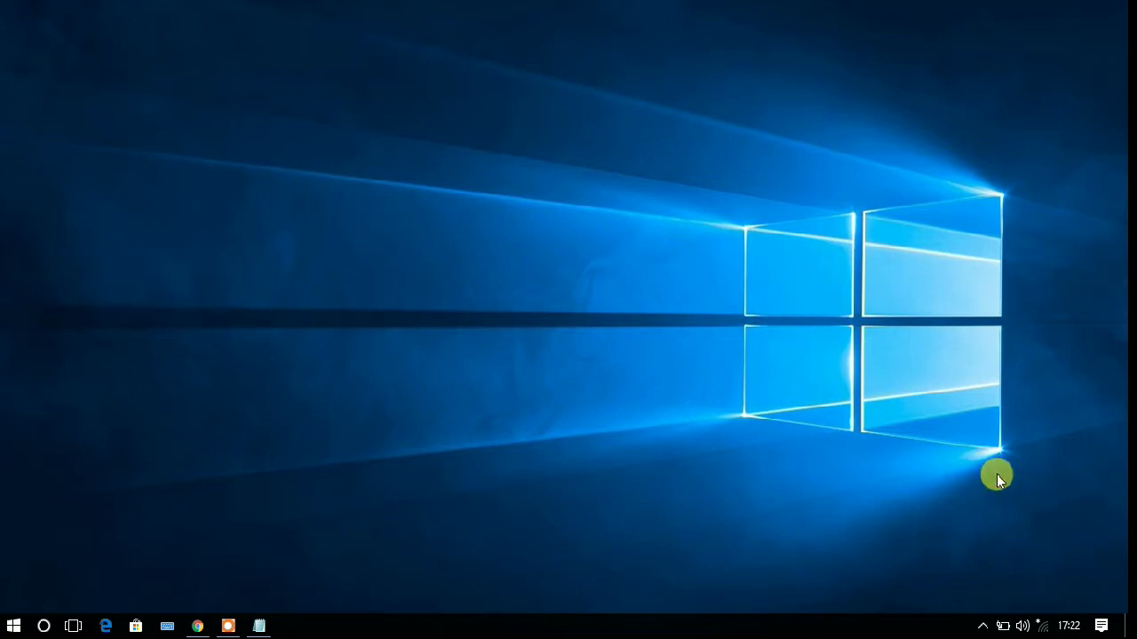
- Connect the PC to the secured Wi-Fi network rather than the open iBall-Baton one
left_click(1045, 624)
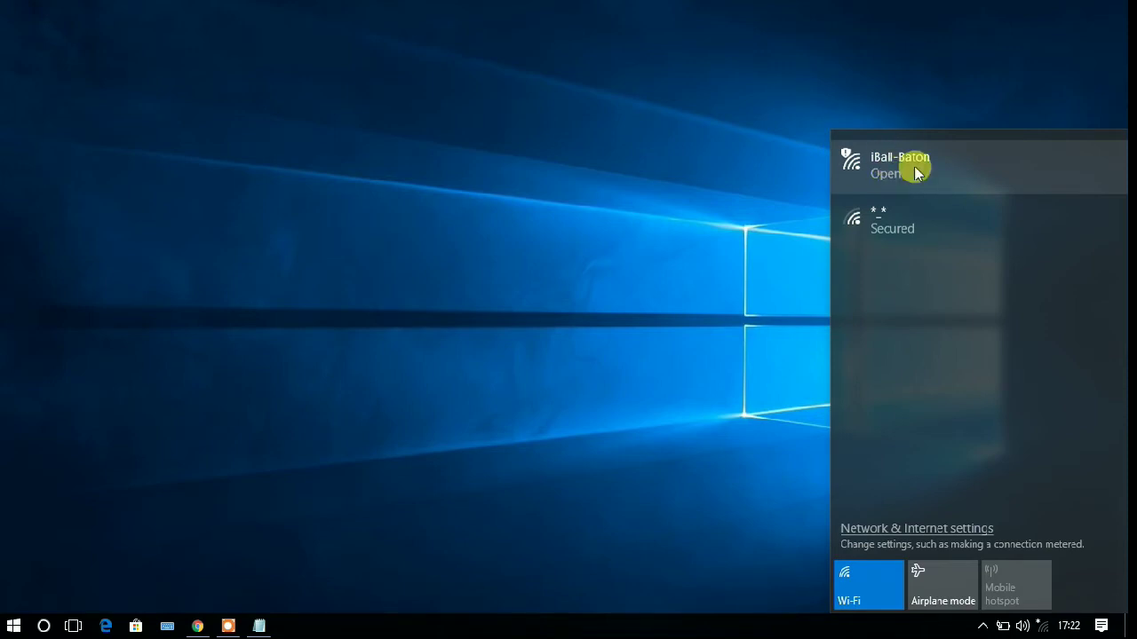
left_click(906, 238)
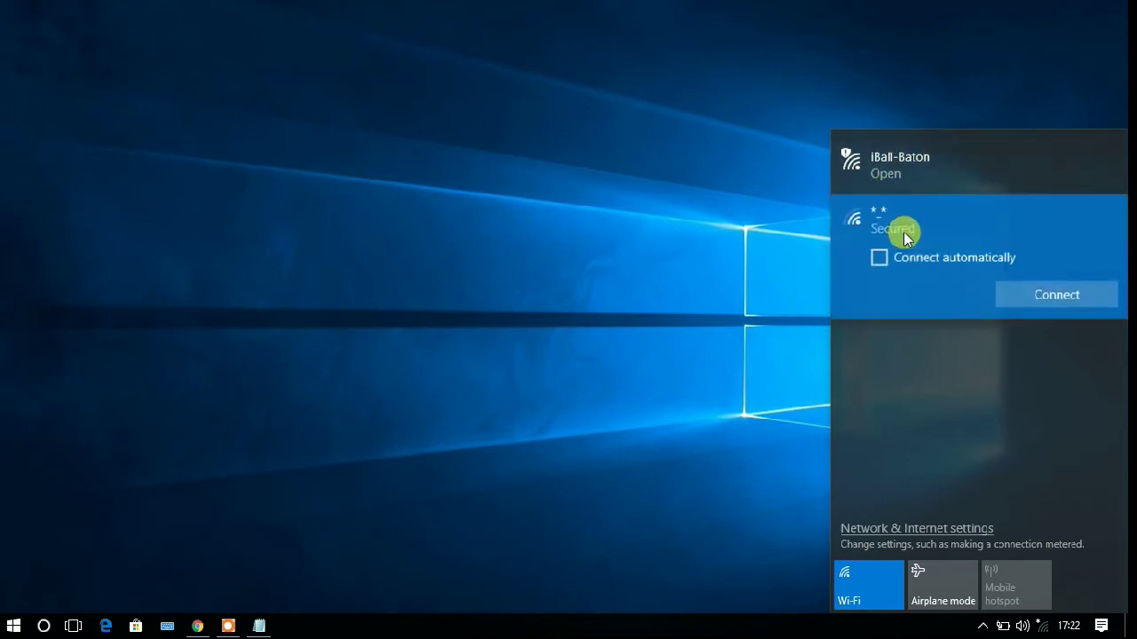
left_click(1074, 304)
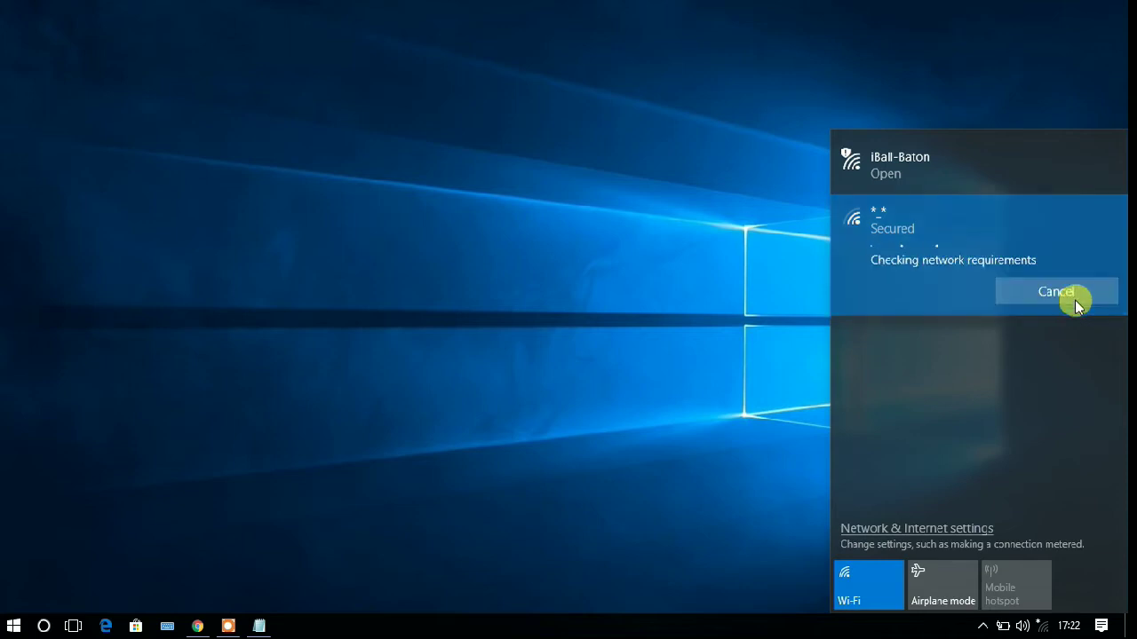
left_click(781, 343)
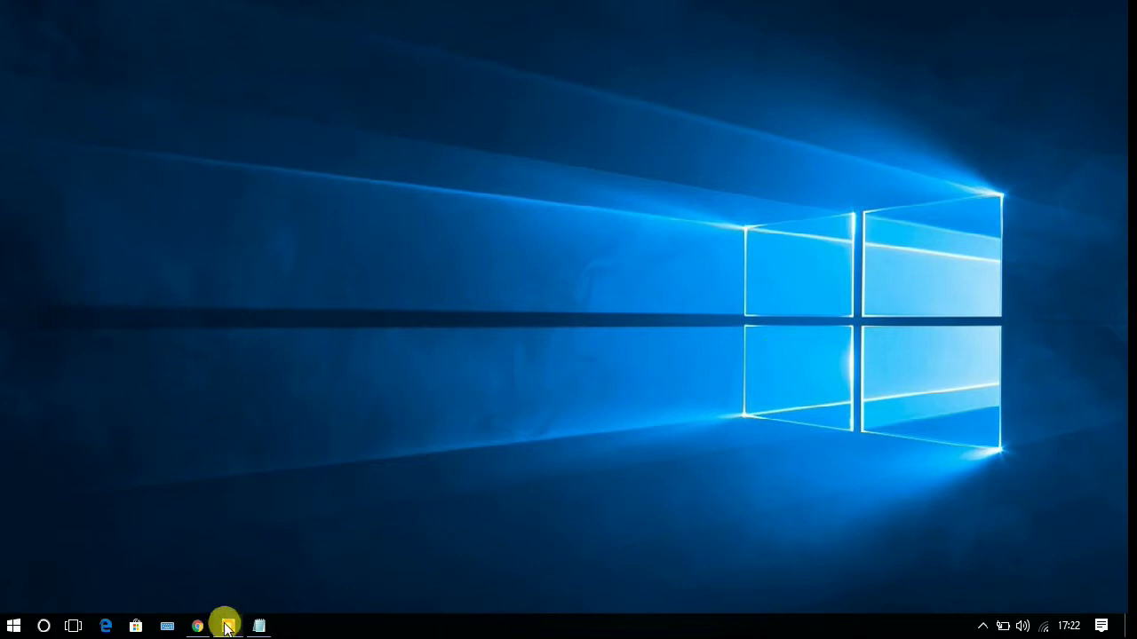
- Load the Google homepage in Chrome by entering g, then minimise Chrome
left_click(197, 626)
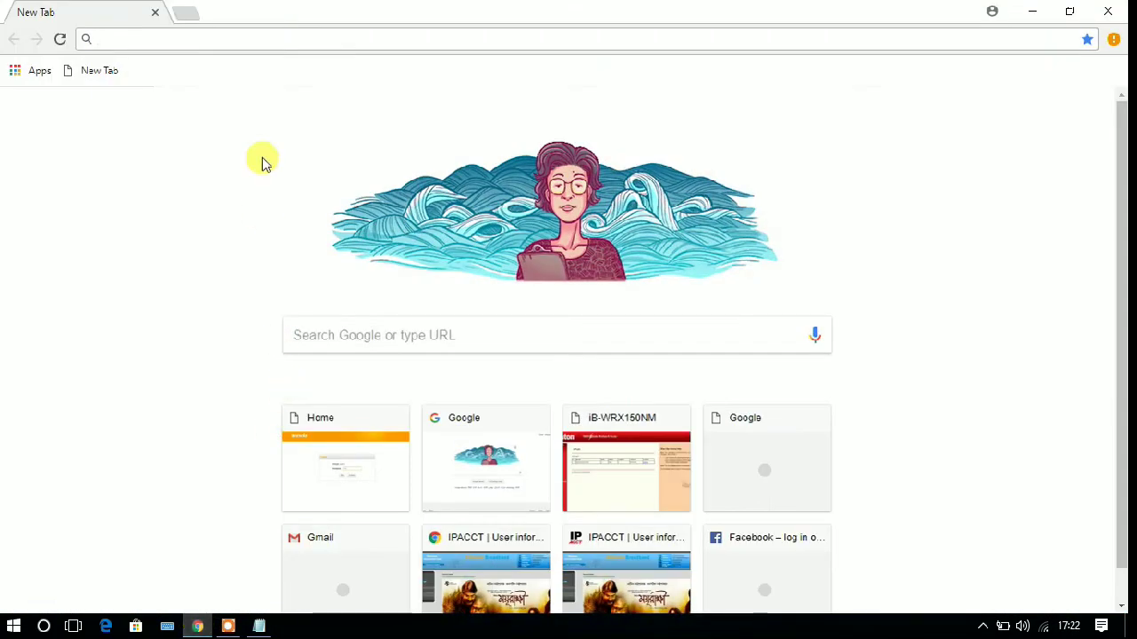
left_click(286, 42)
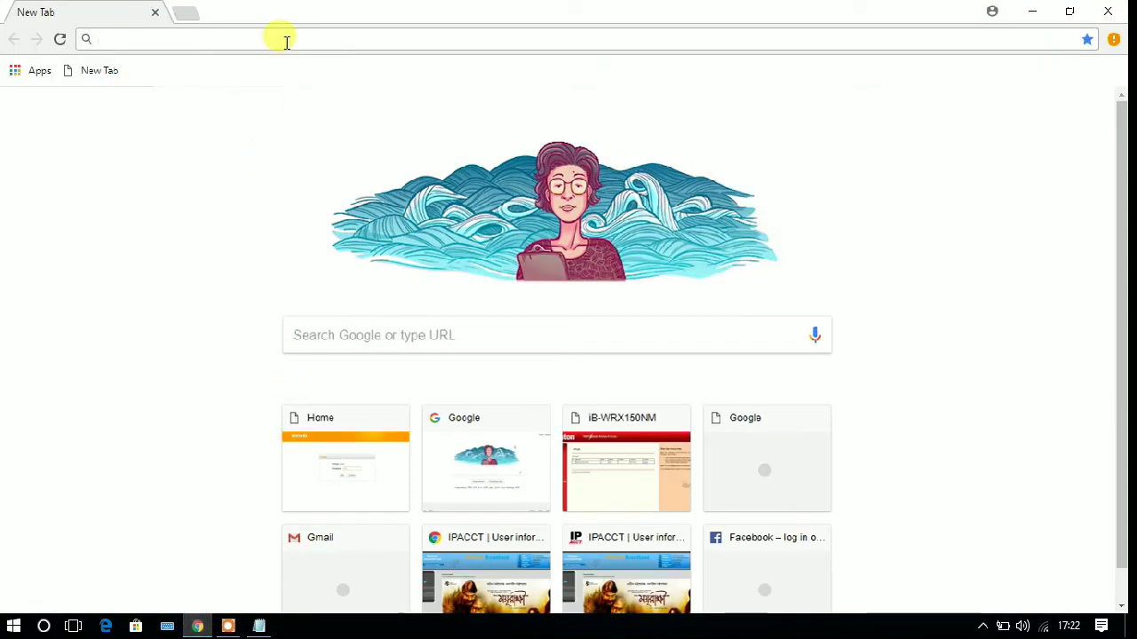
type("google.com")
key("Return")
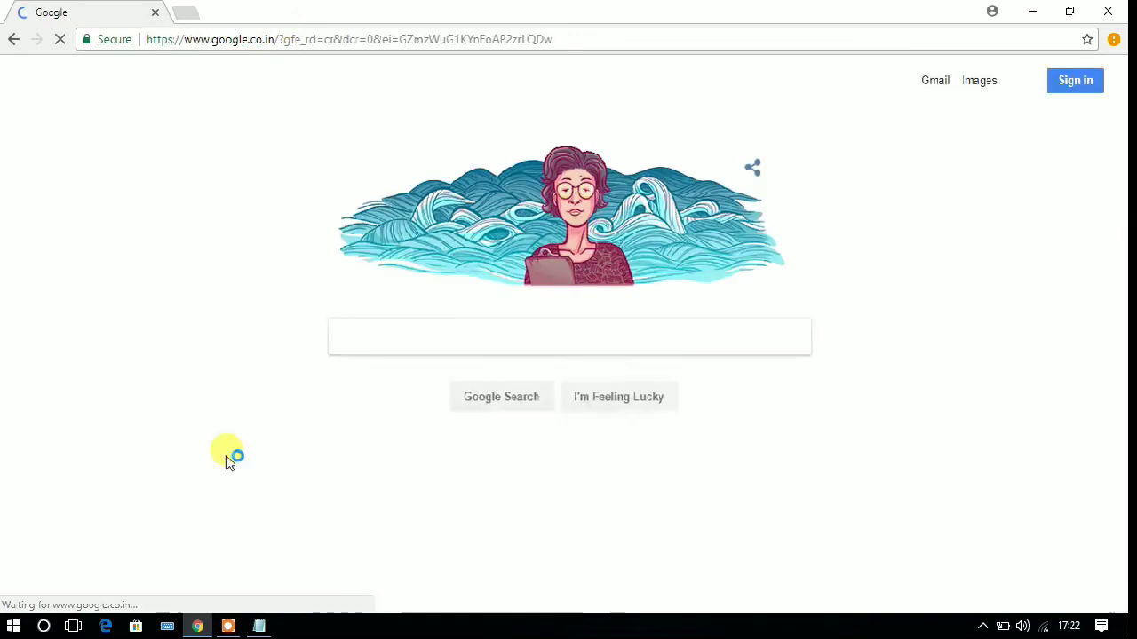
left_click(1028, 11)
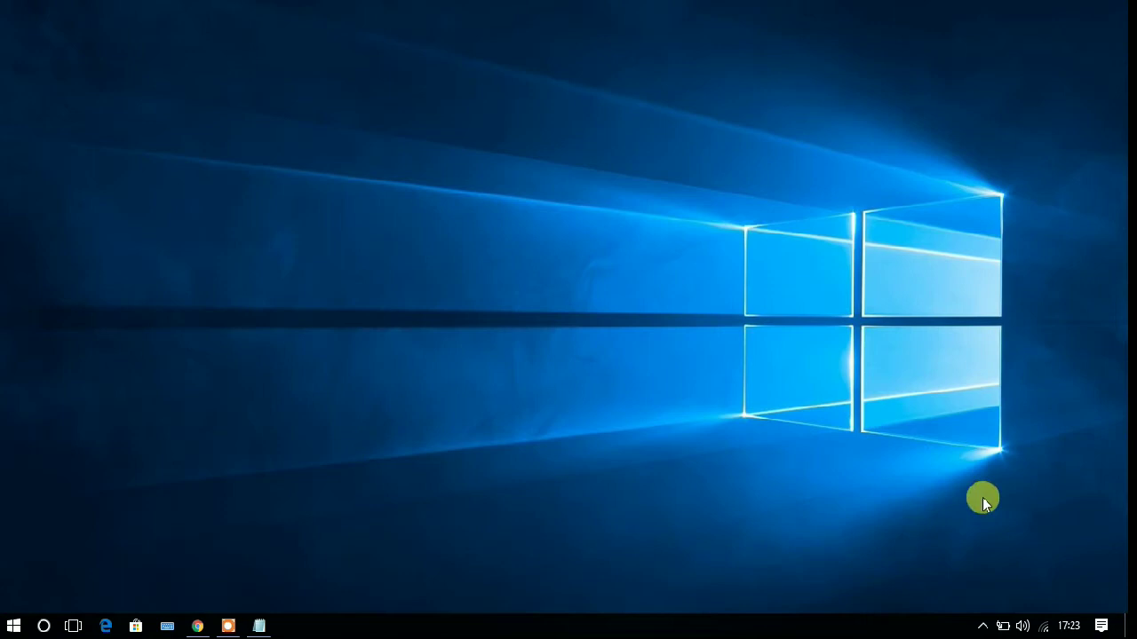
- Connect the PC's Wi-Fi to the open iBall-Baton network
left_click(1044, 628)
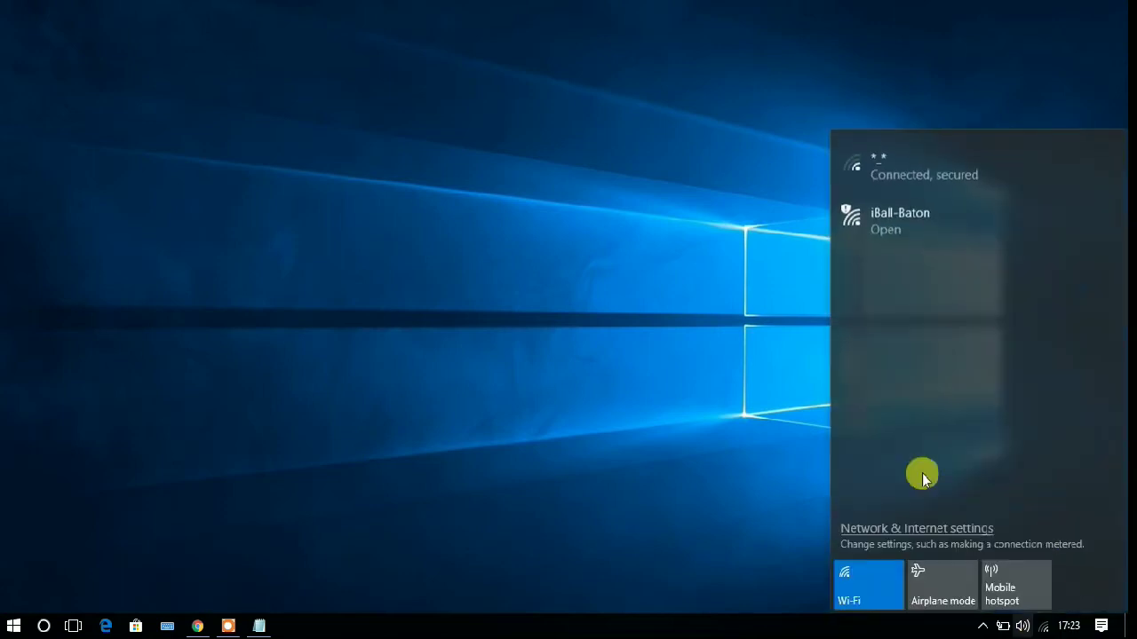
left_click(893, 222)
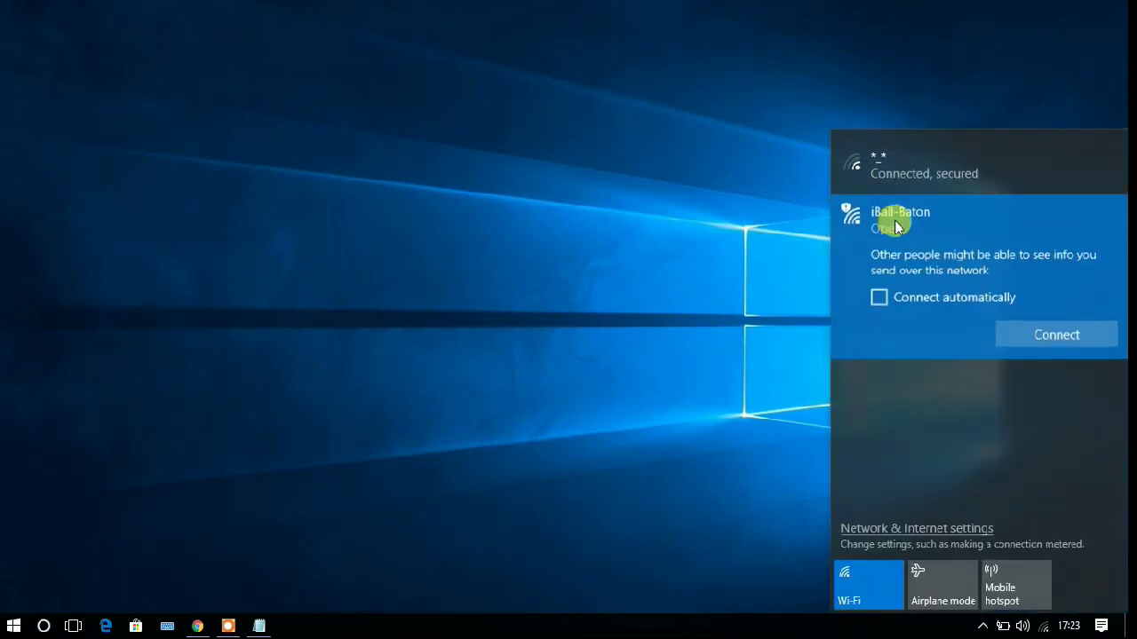
left_click(1028, 338)
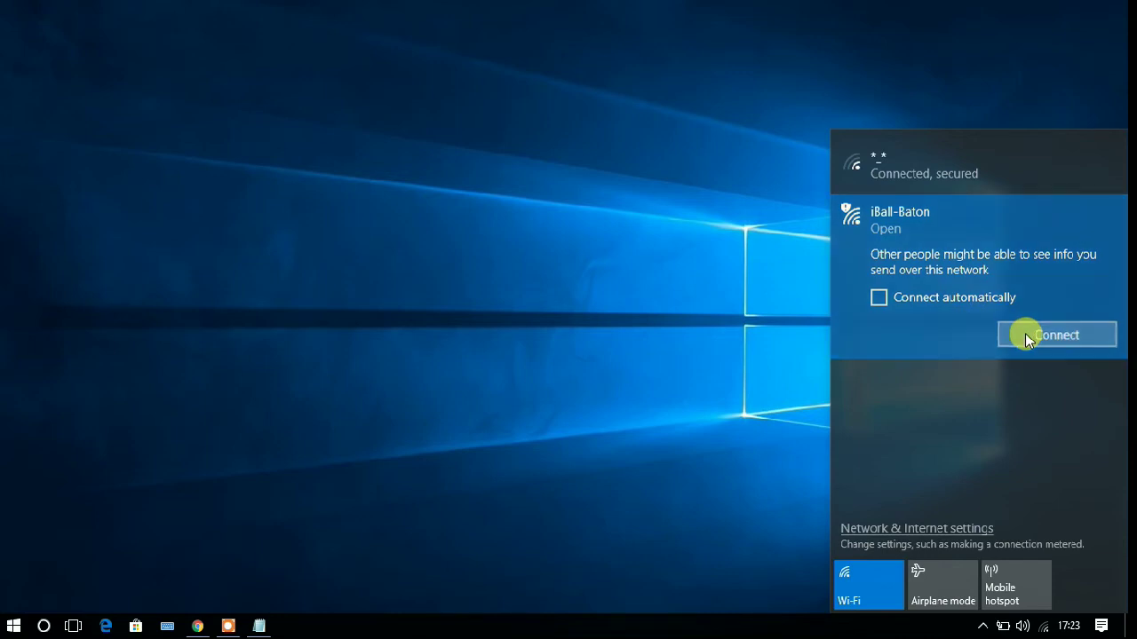
left_click(645, 416)
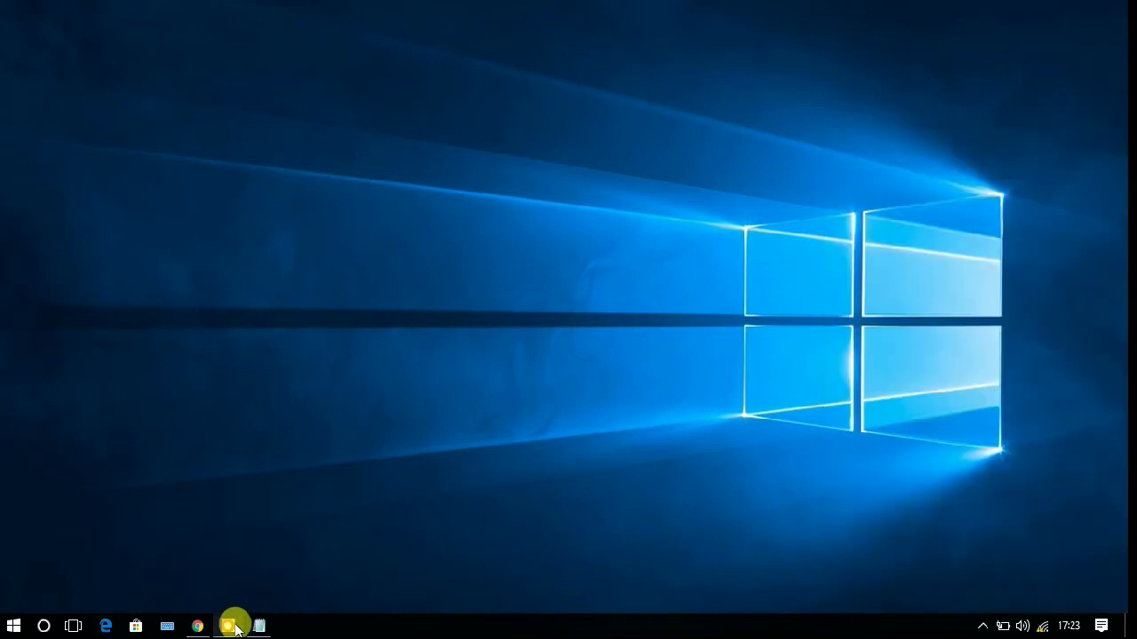
left_click(211, 611)
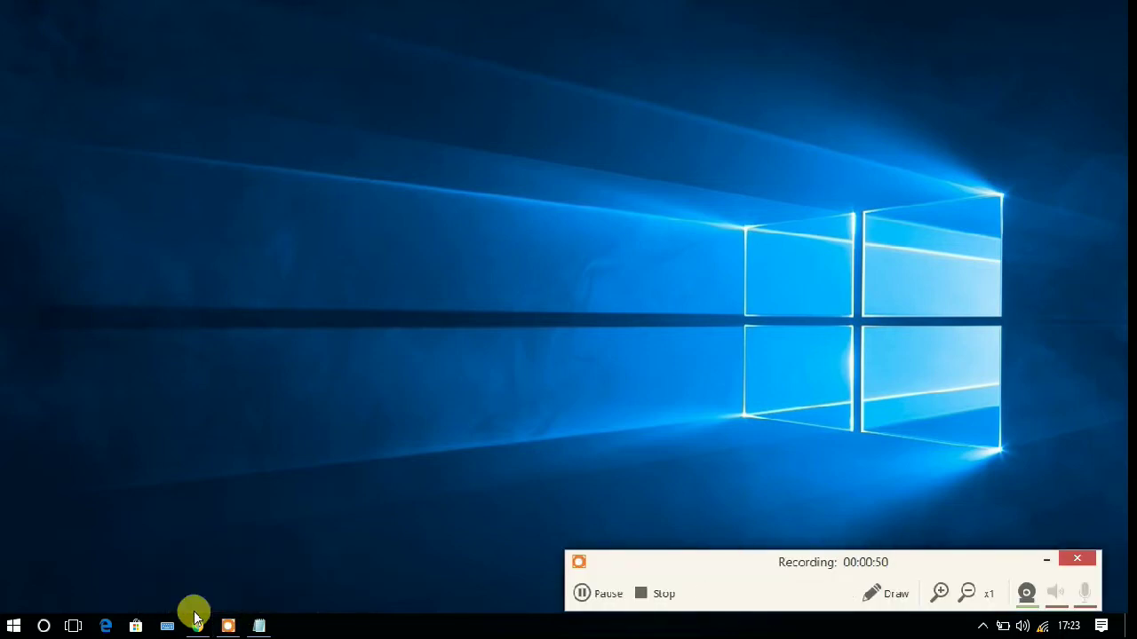
- Restore Chrome and load the router admin page at 192.168.1.1 in a new tab
left_click(198, 627)
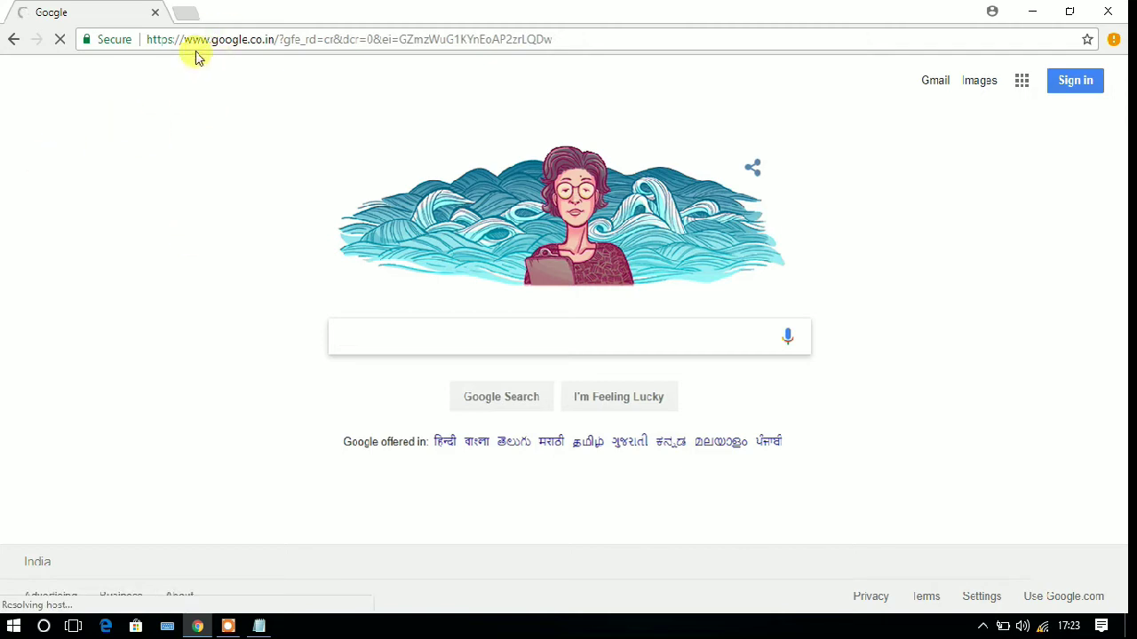
left_click(194, 16)
left_click(125, 8)
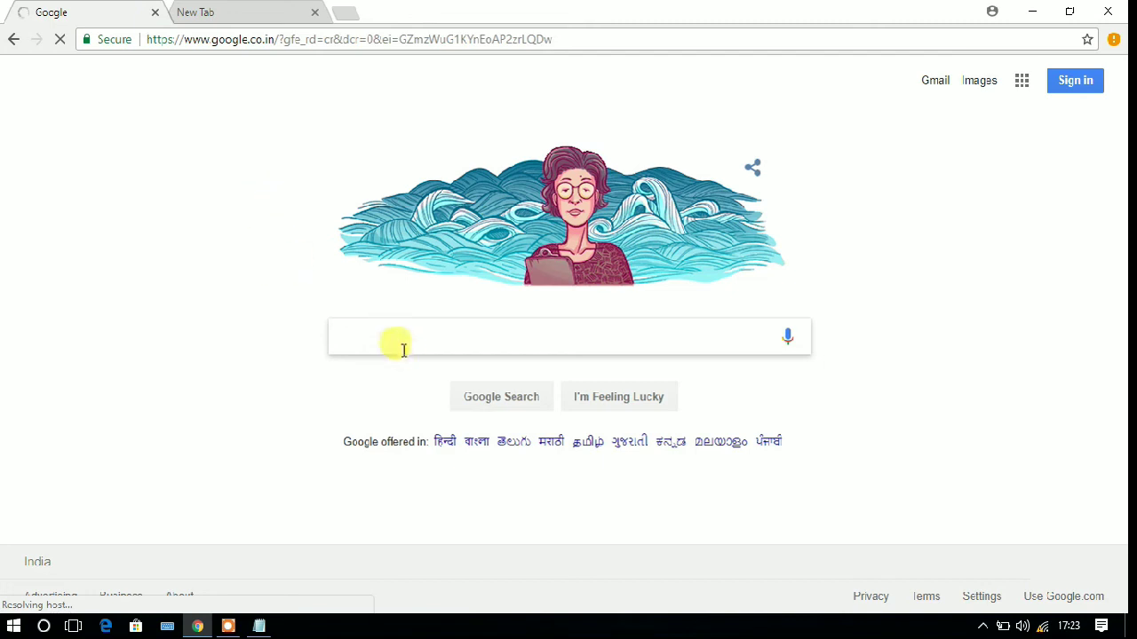
left_click(240, 16)
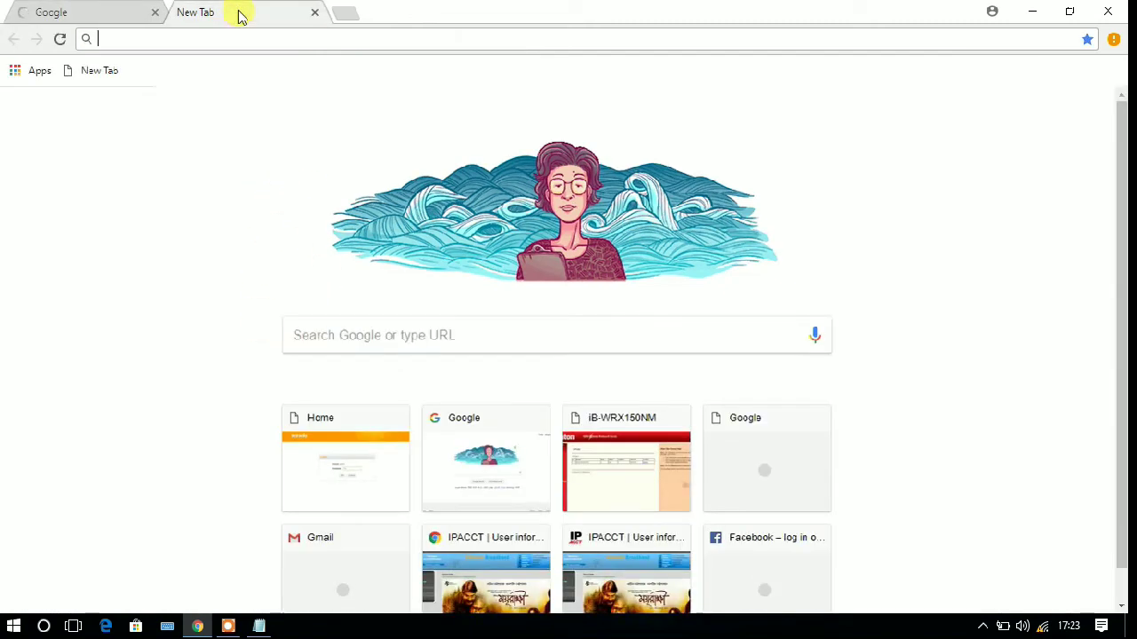
type("1")
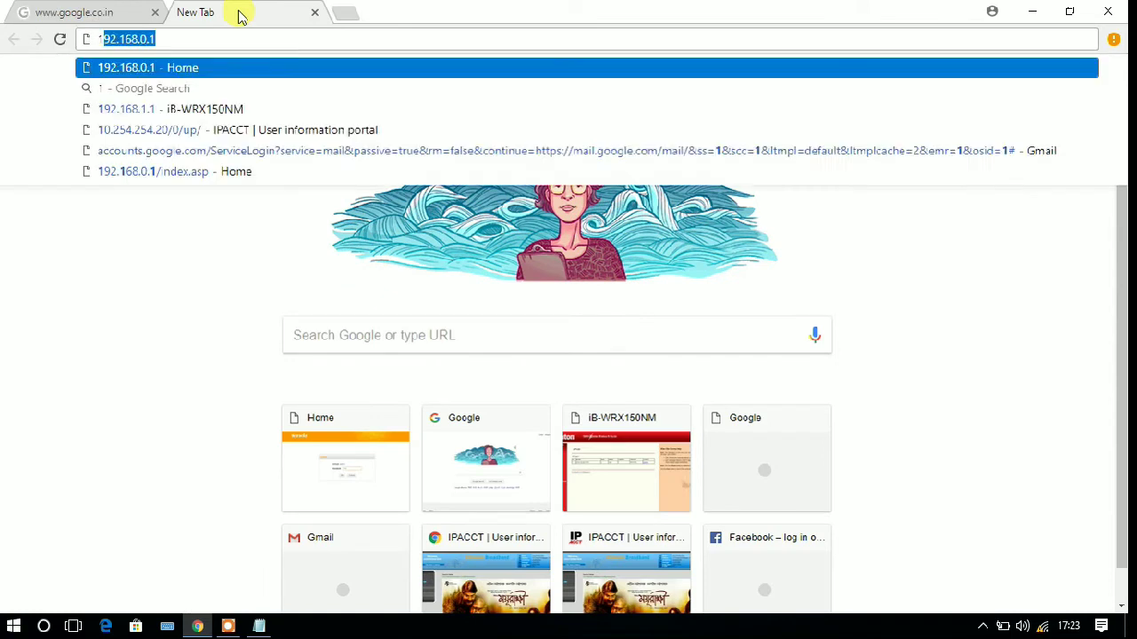
type("9")
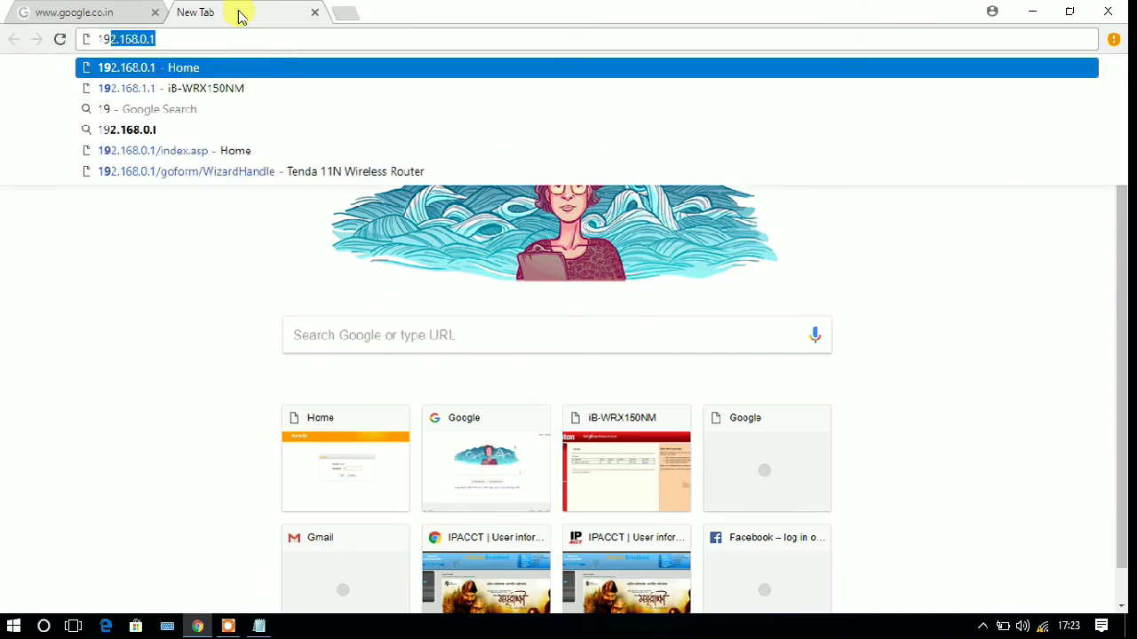
key("Down")
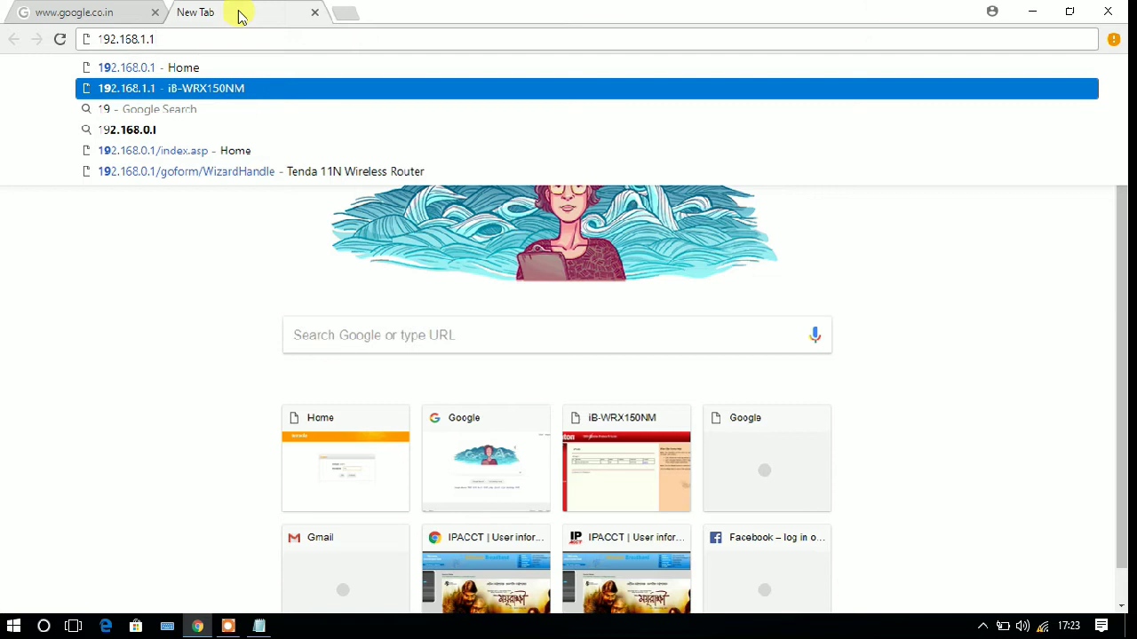
key("Return")
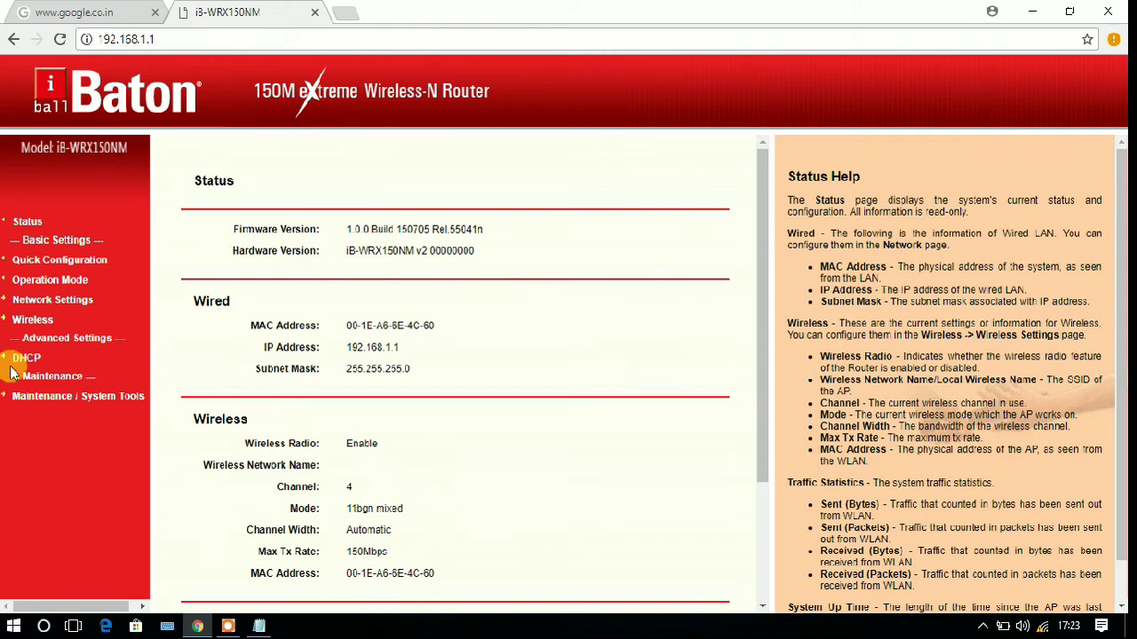
- Run Quick Configuration and select Repeater as the operation mode
left_click(49, 268)
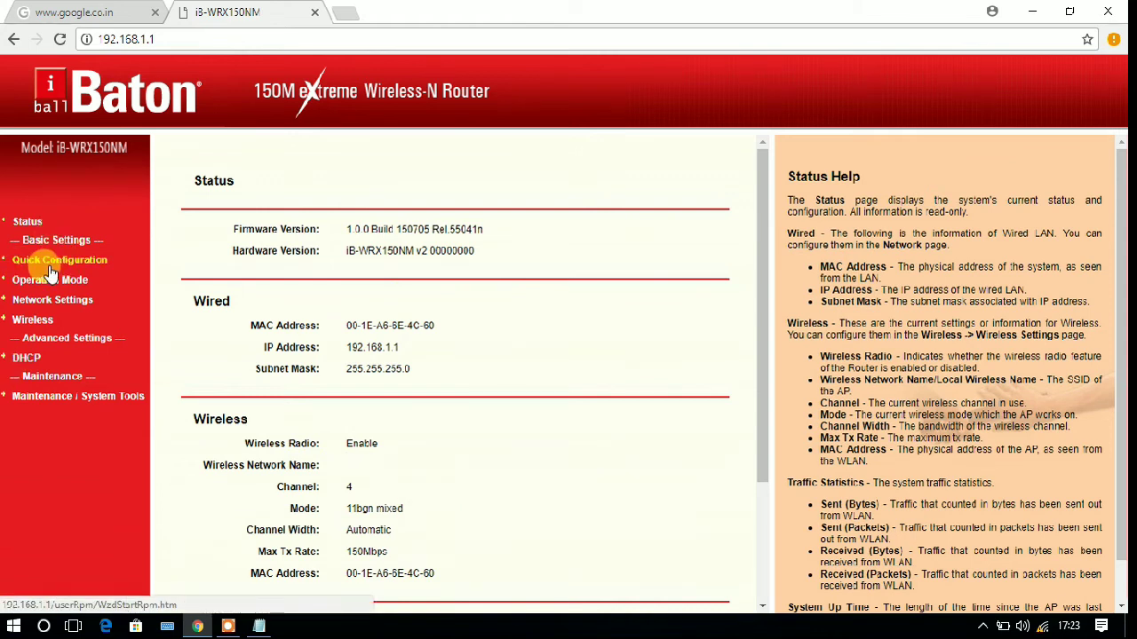
left_click(497, 342)
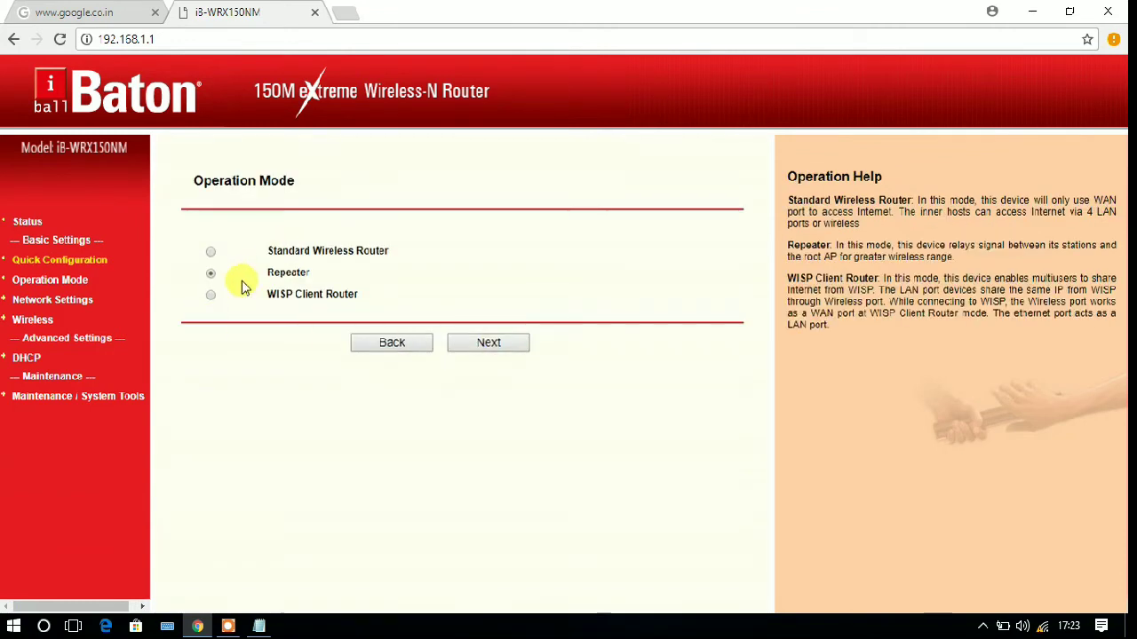
left_click(211, 252)
left_click(466, 345)
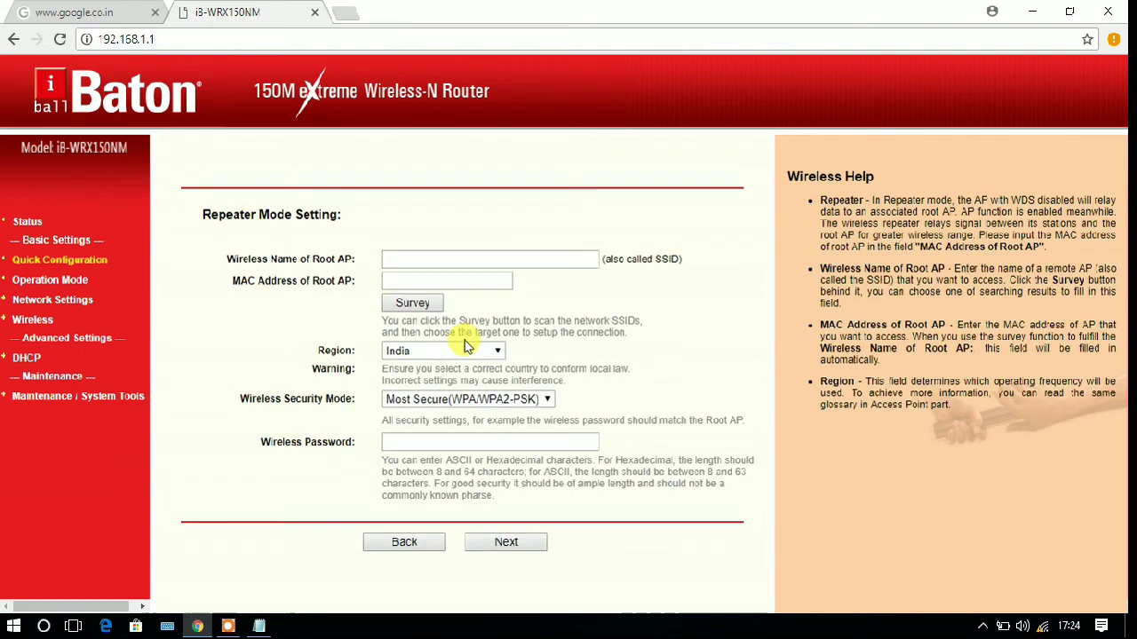
- Survey nearby networks and pick the found network as the root AP
left_click(483, 256)
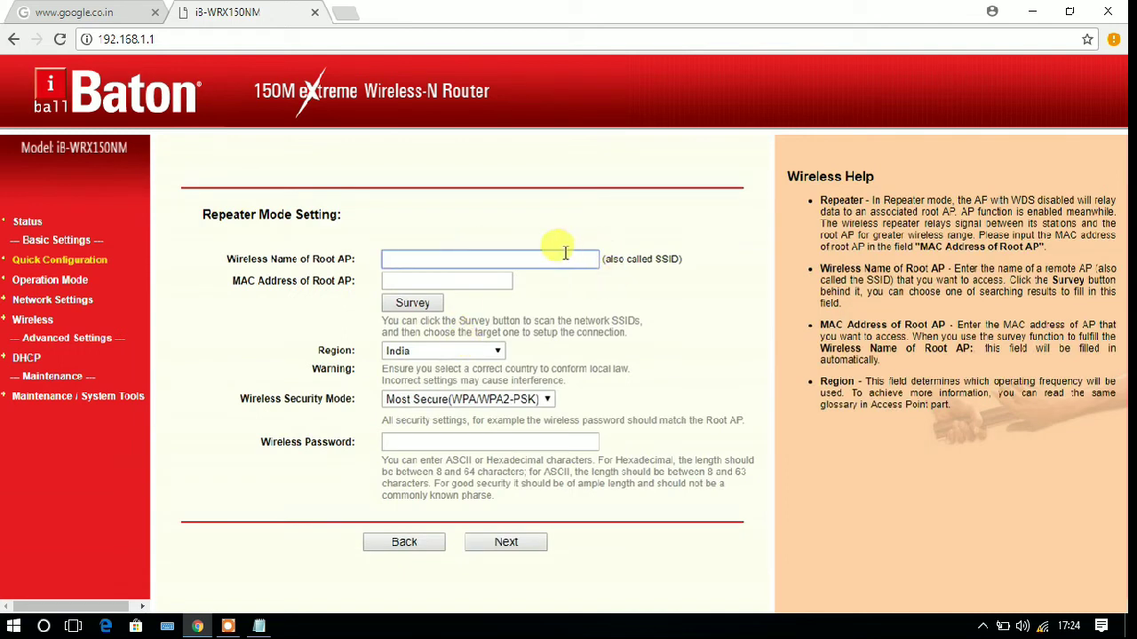
left_click(441, 280)
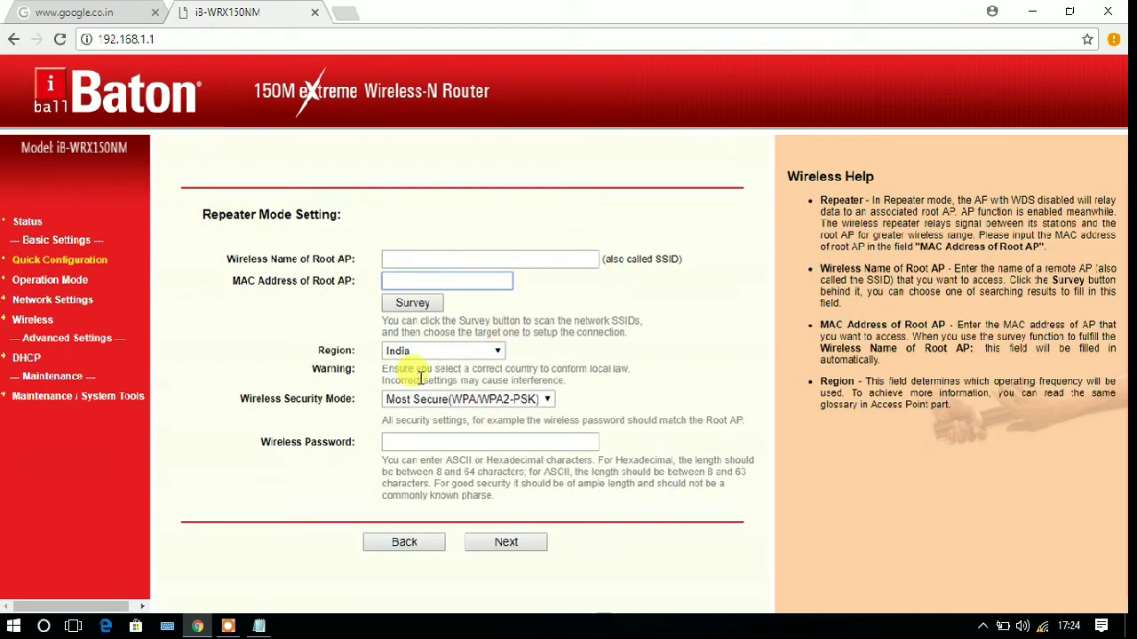
left_click(418, 303)
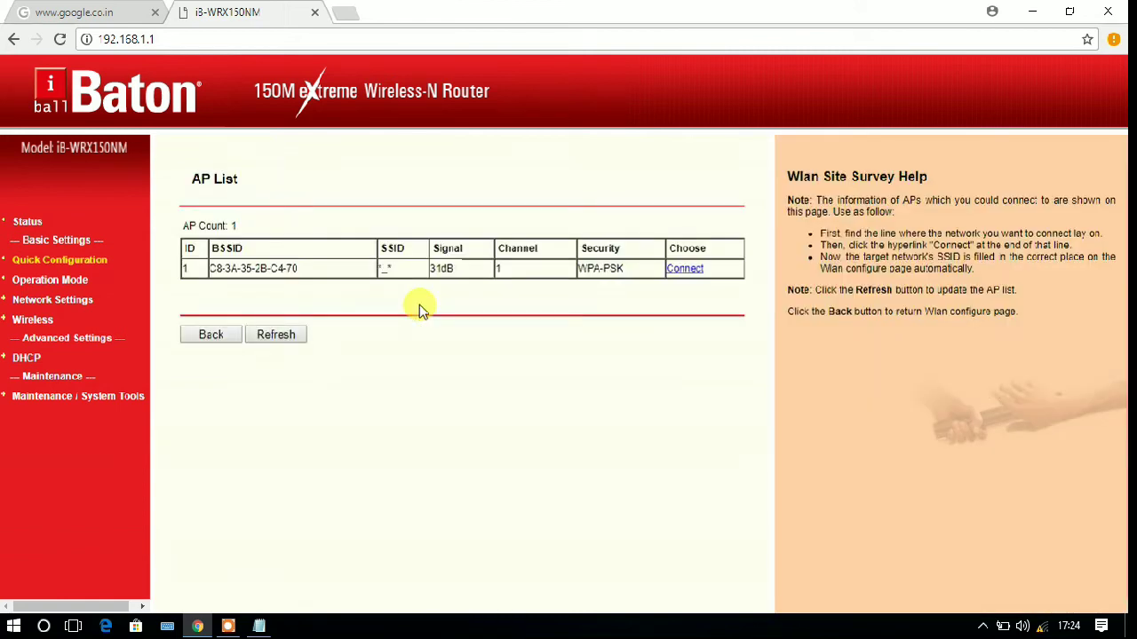
left_click(683, 269)
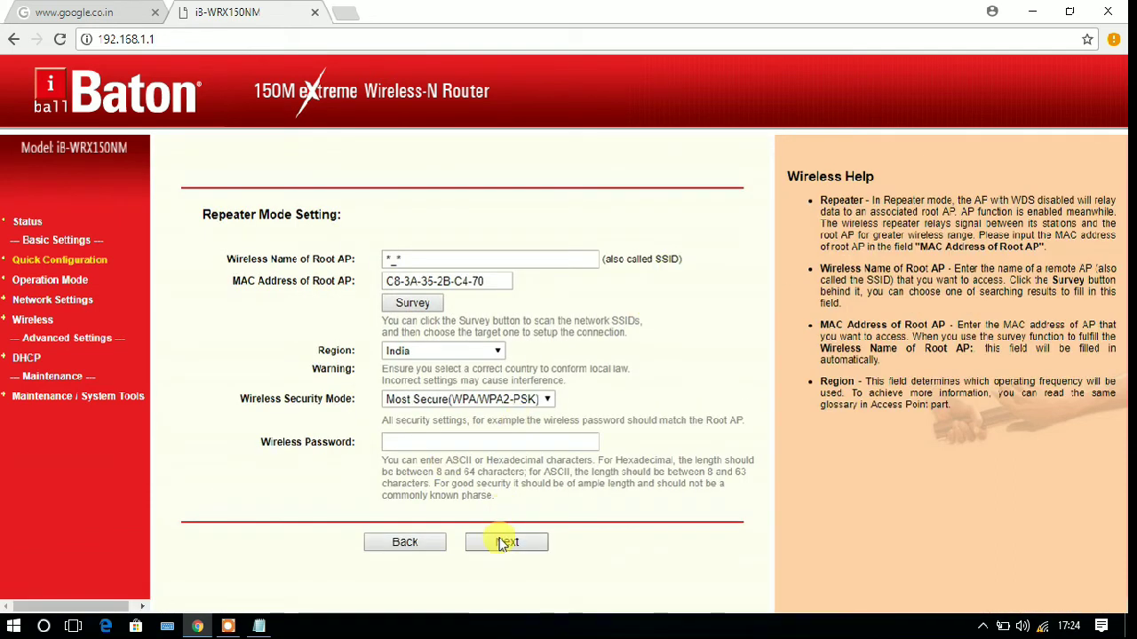
- Enter the root AP's Wi-Fi password and save the repeater settings
left_click(506, 435)
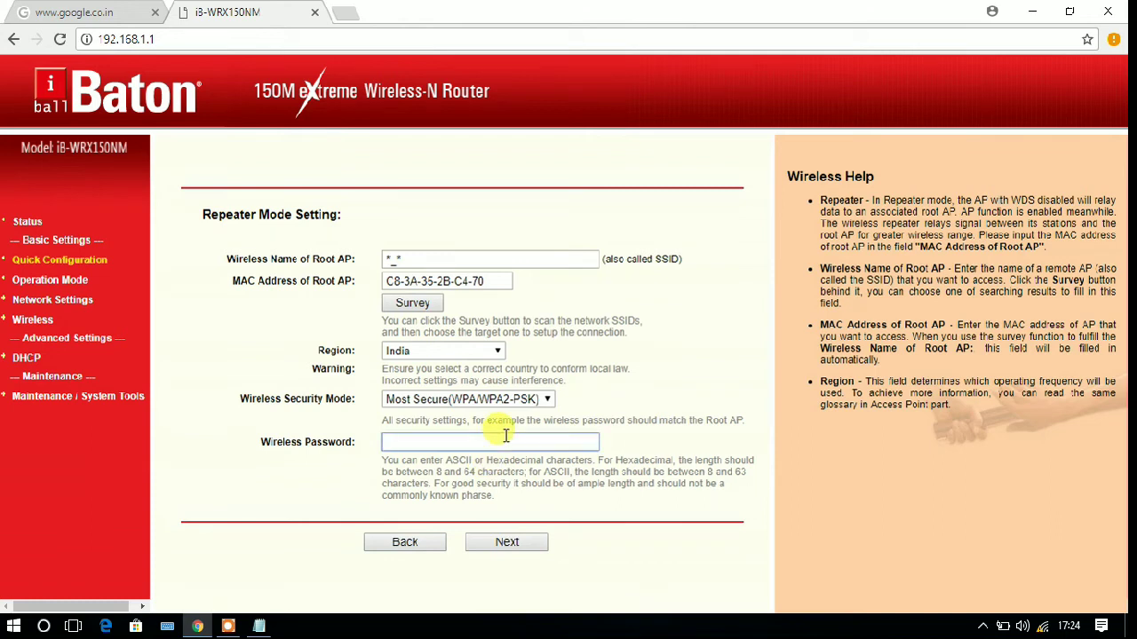
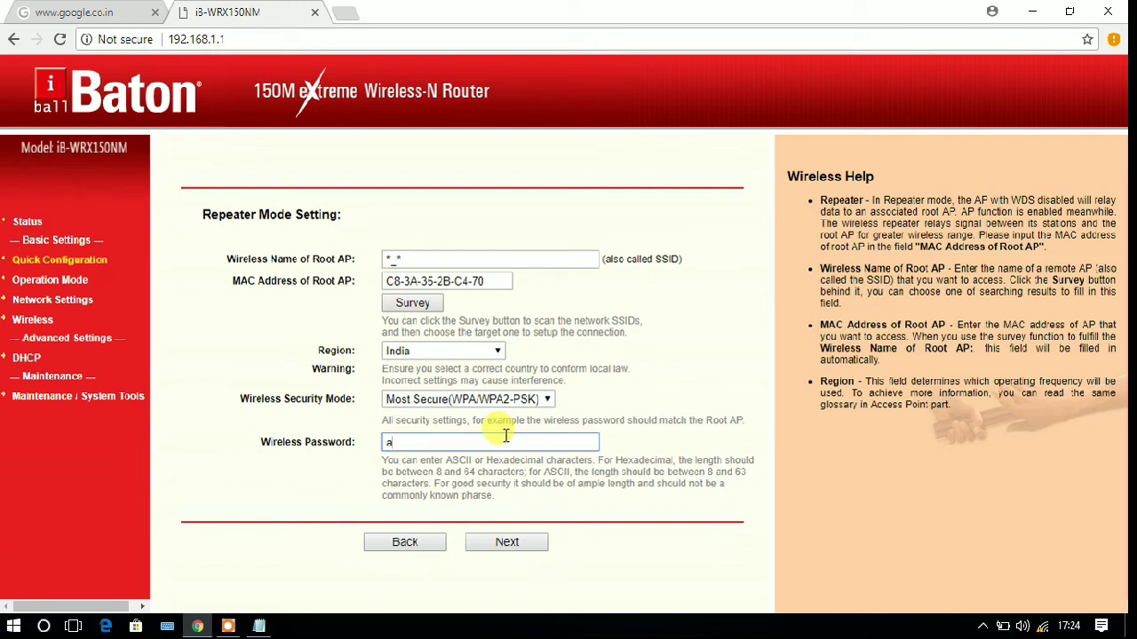
left_click(503, 541)
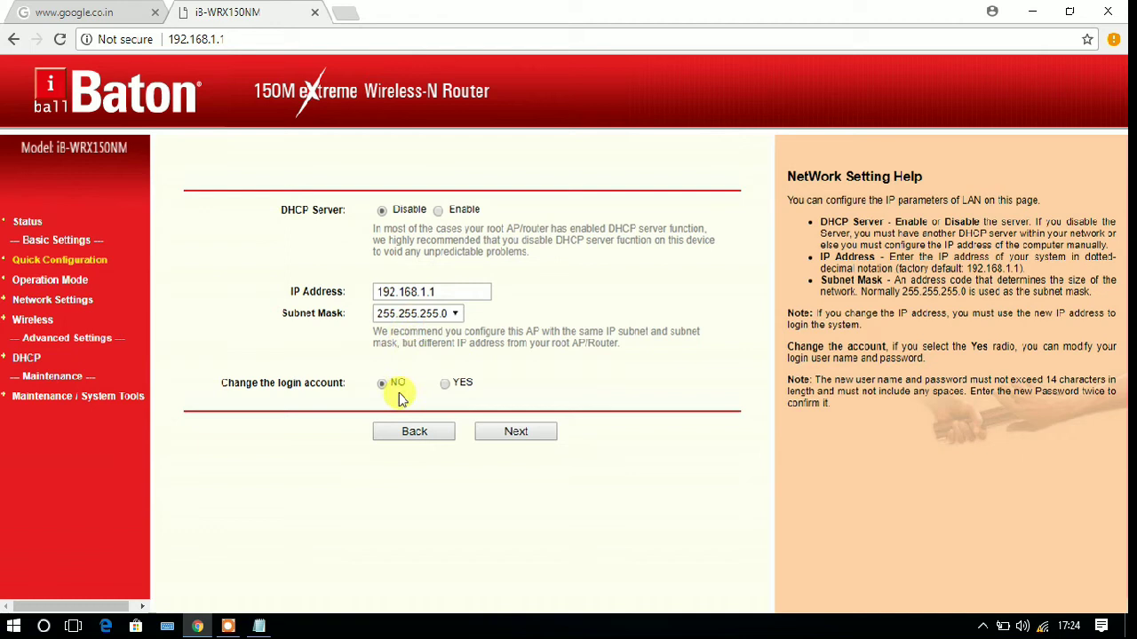
- Accept network settings with DHCP disabled, then finish Quick Configuration to restart the router
left_click(510, 432)
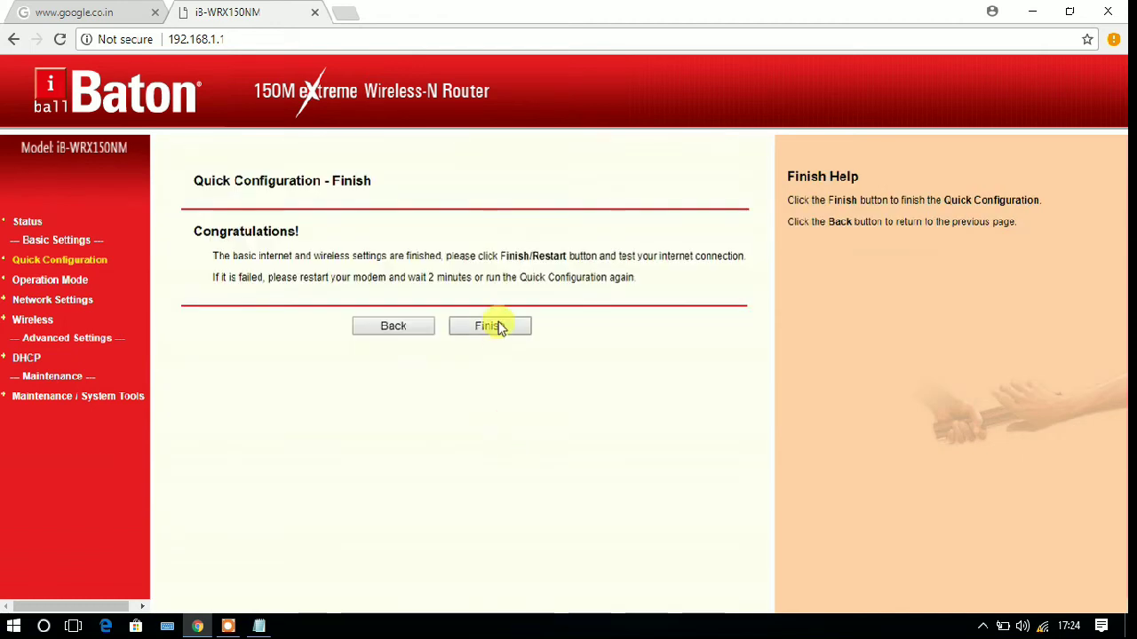
left_click(499, 329)
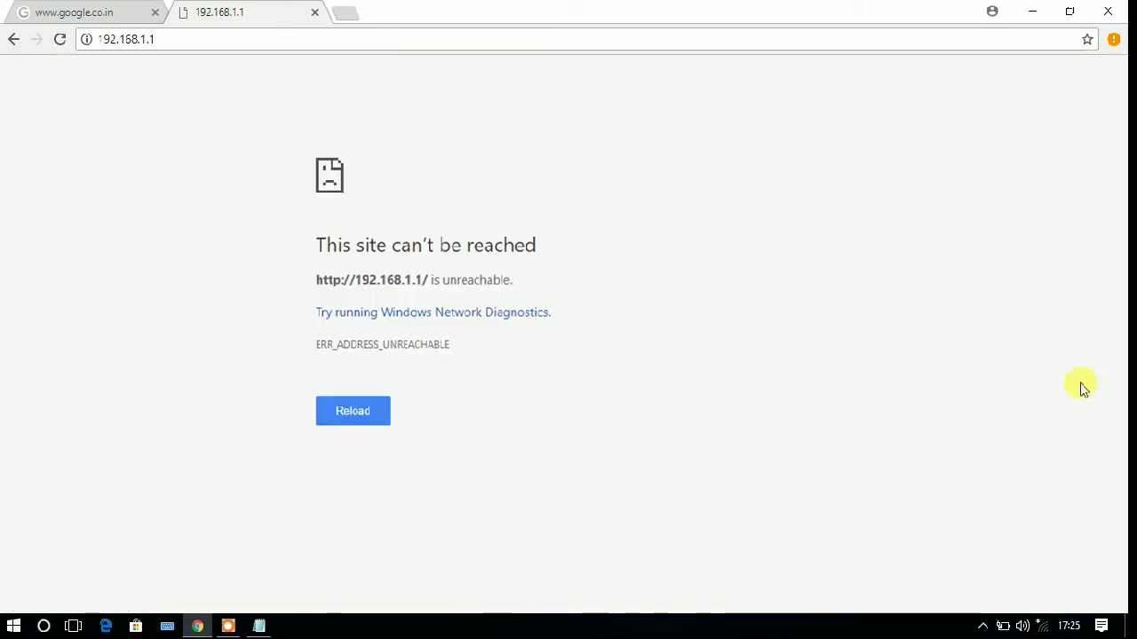
- Reconnect the PC to the secured Wi-Fi network now served by the repeater
left_click(1047, 626)
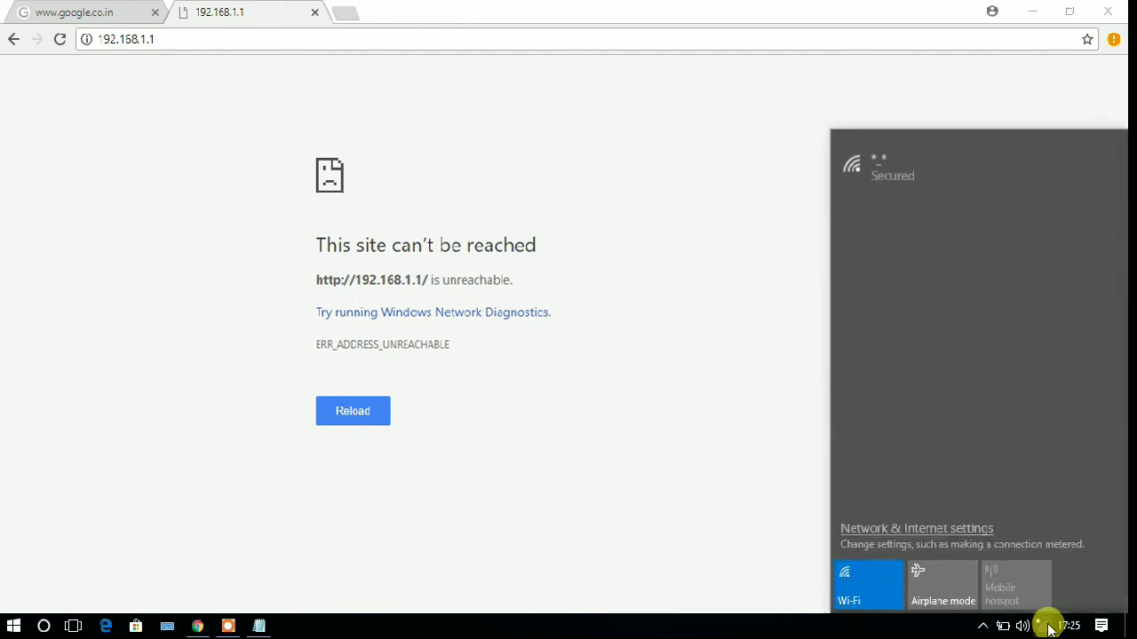
left_click(845, 182)
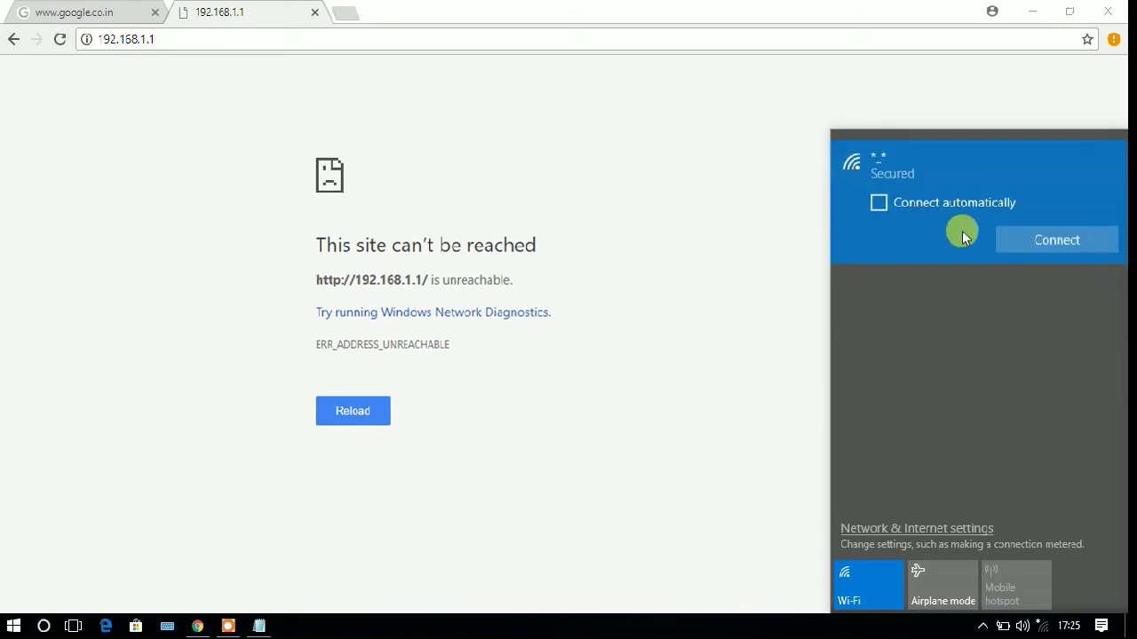
left_click(1015, 241)
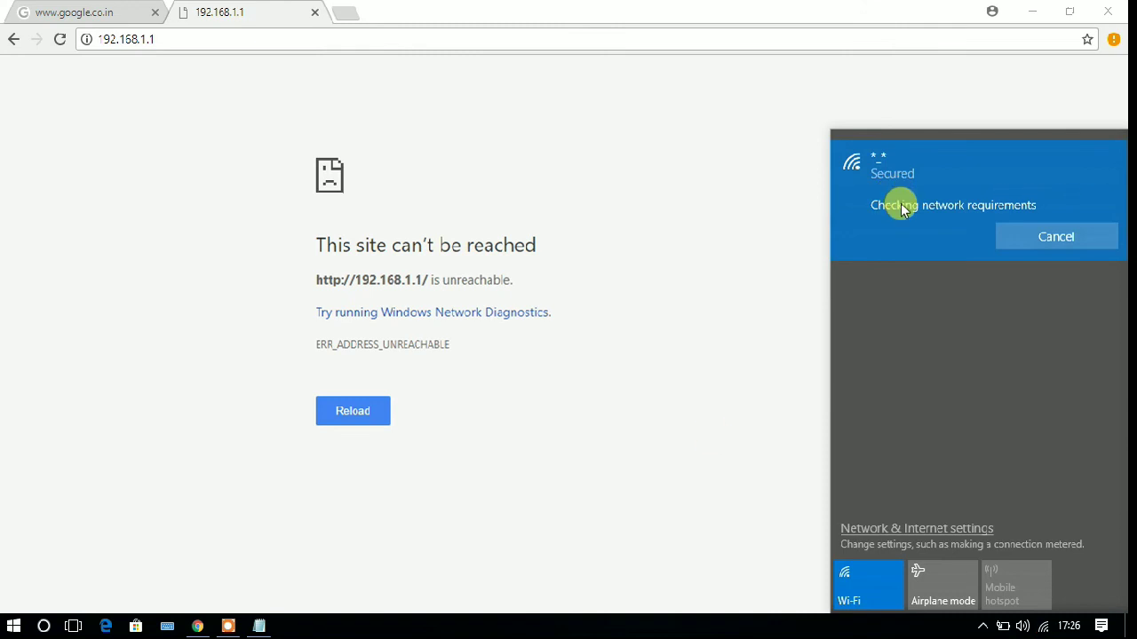
left_click(658, 476)
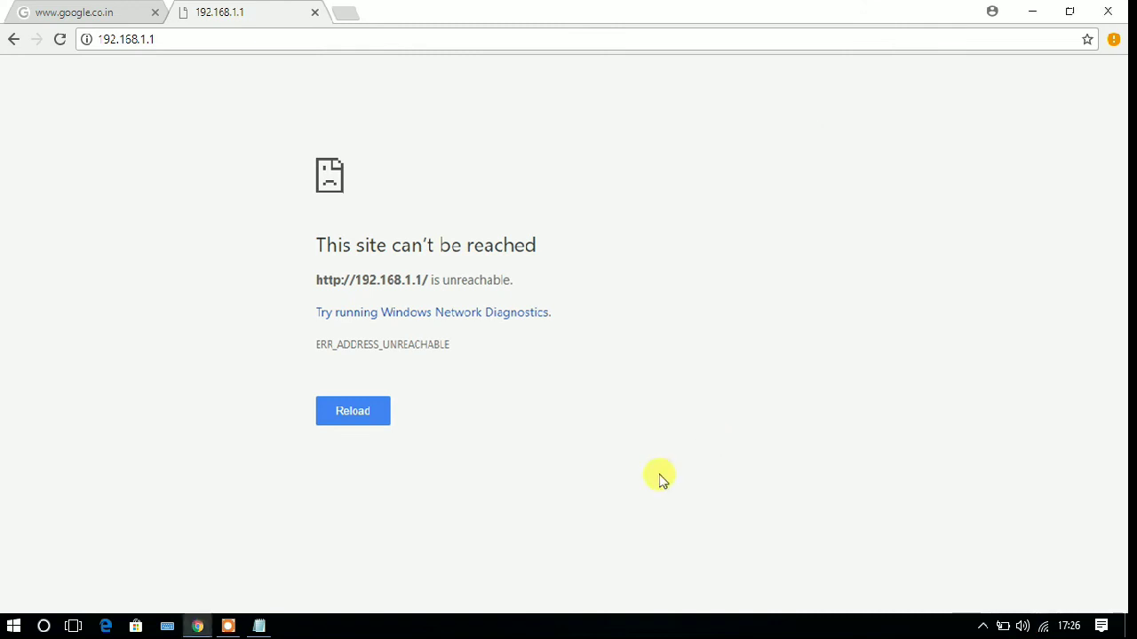
left_click(115, 8)
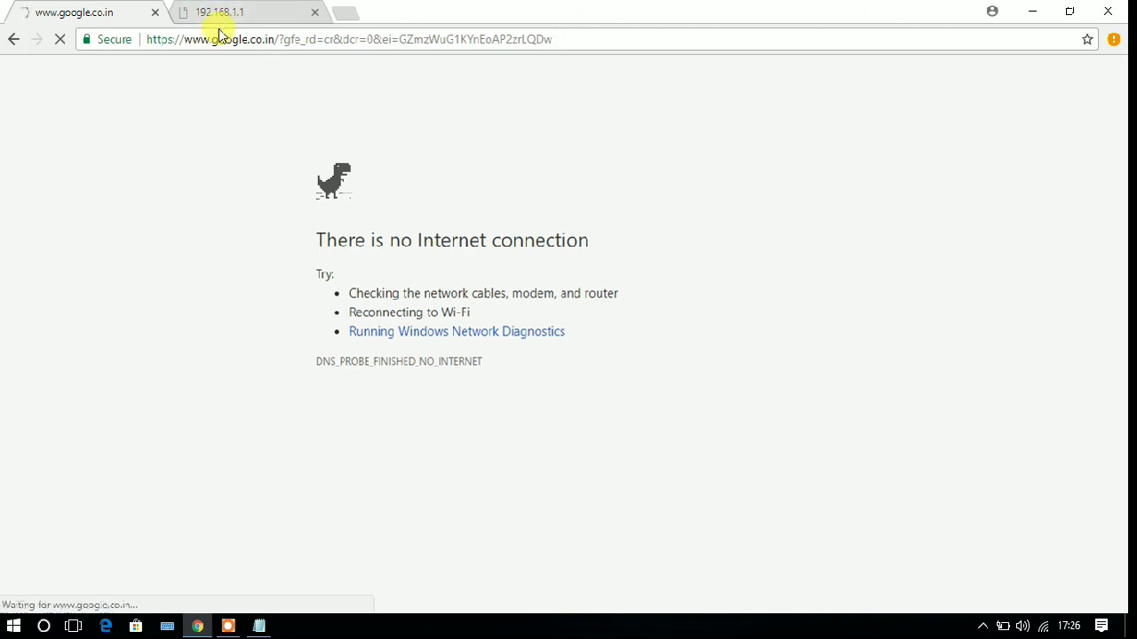
left_click(216, 38)
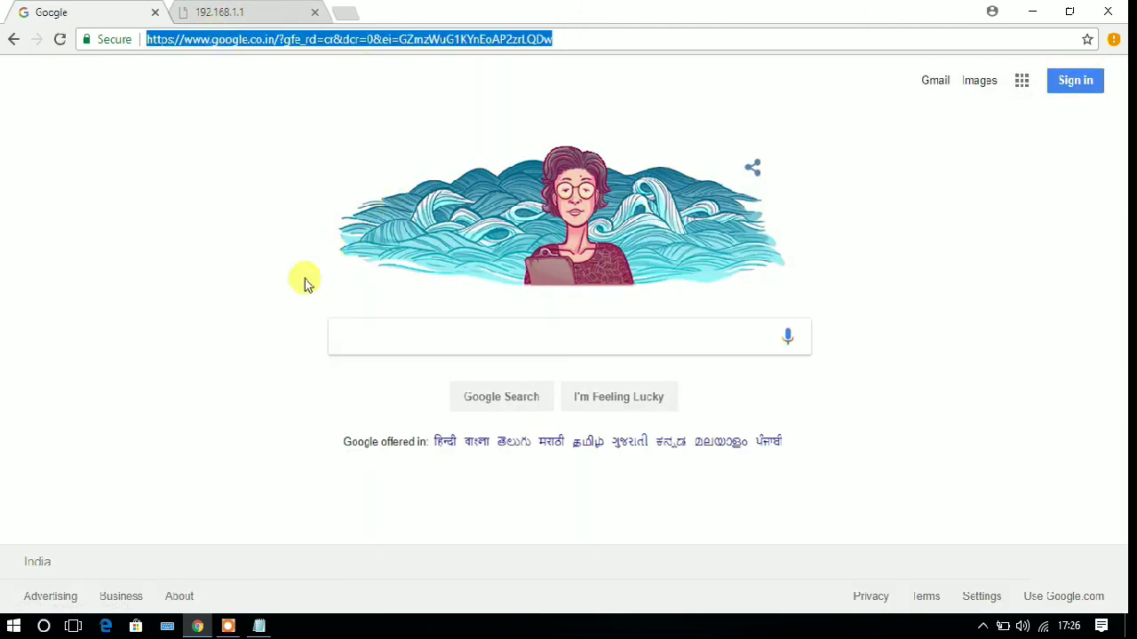
left_click(370, 350)
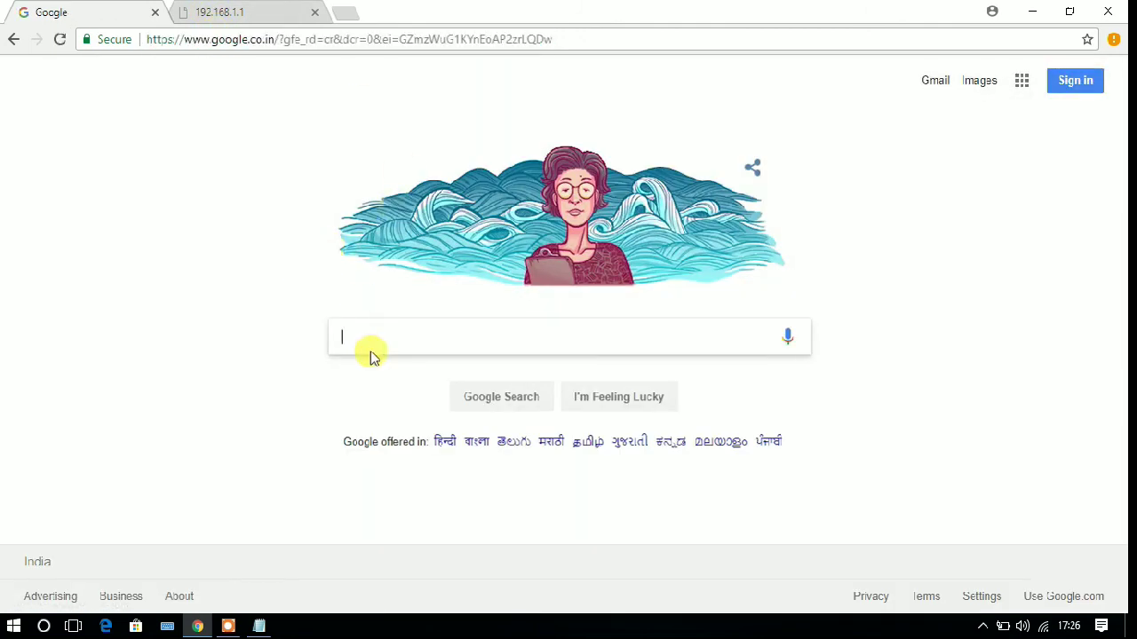